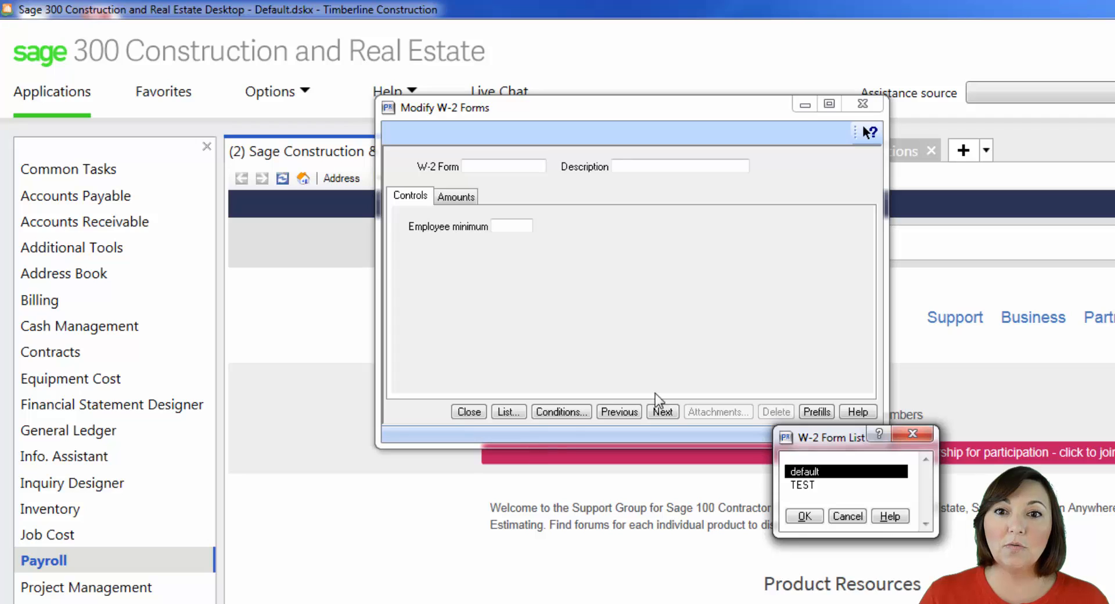
Open the default W-2 form for modification and display its box amounts
left_click(803, 517)
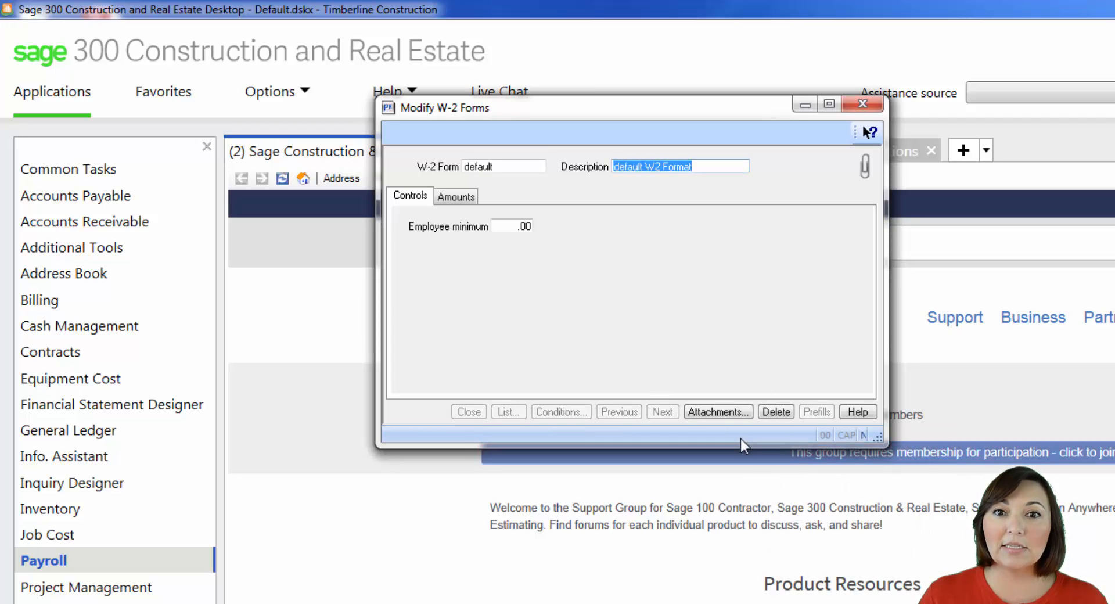
left_click(455, 196)
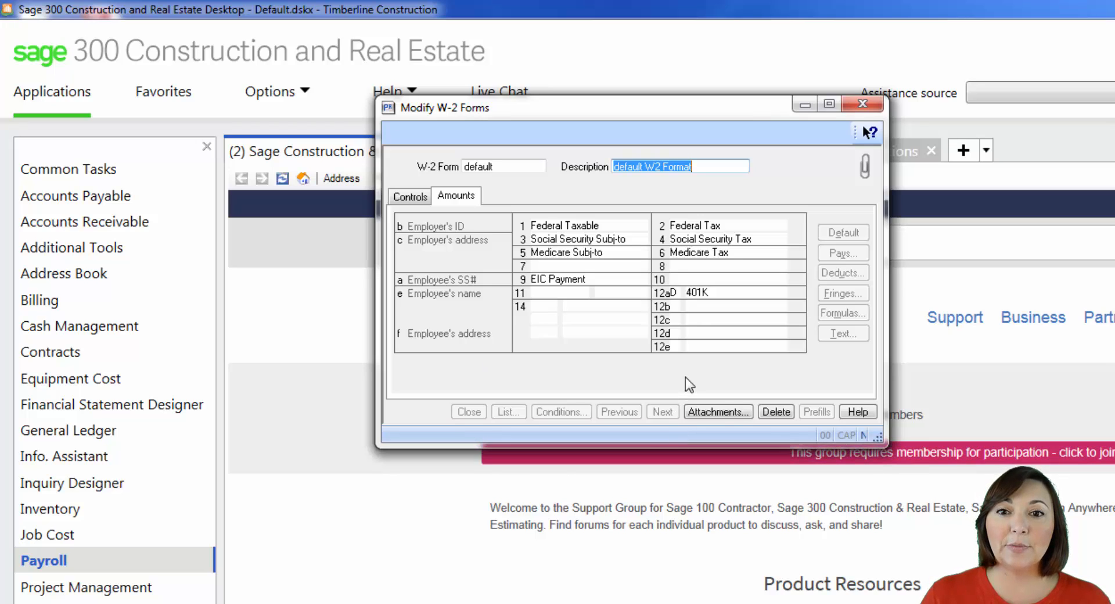
key("Tab")
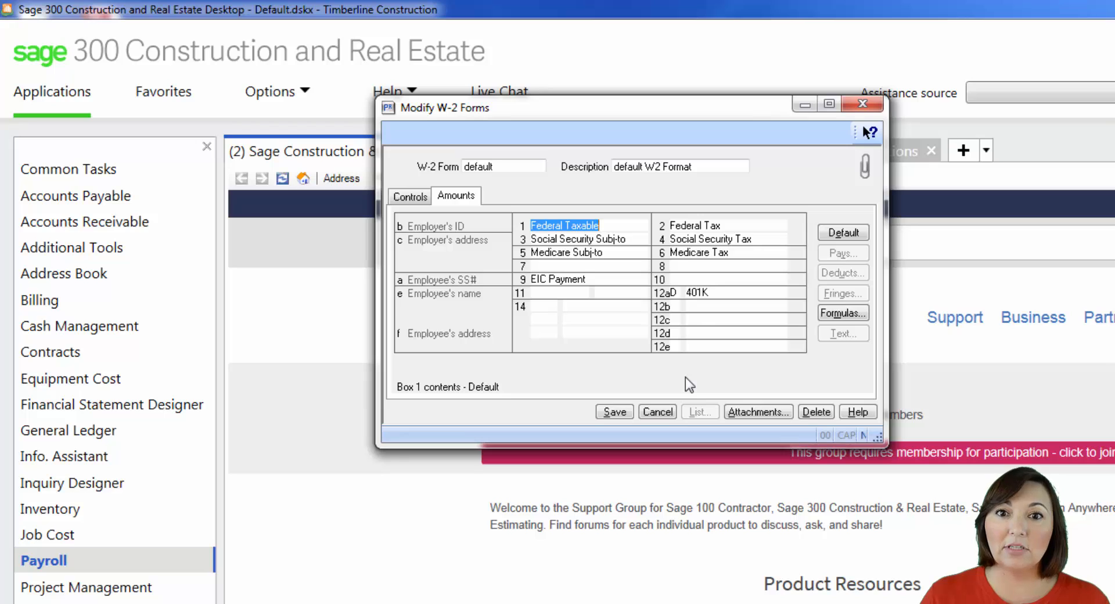
Assign the MED (Medical Insurance) deduction to box 12b, save the W-2 form and close it
left_click(726, 294)
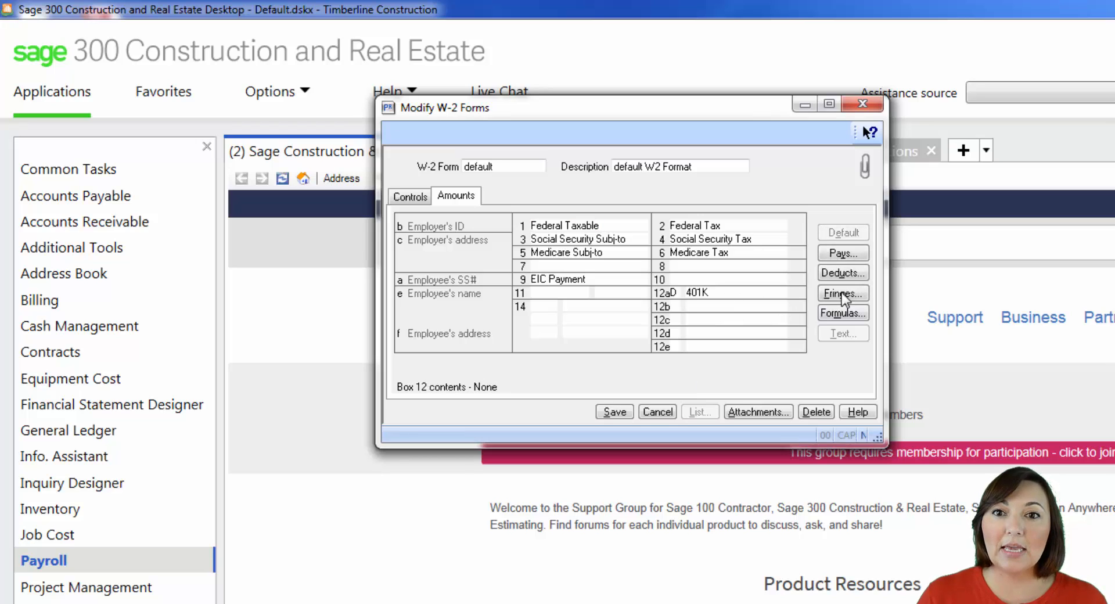
left_click(842, 272)
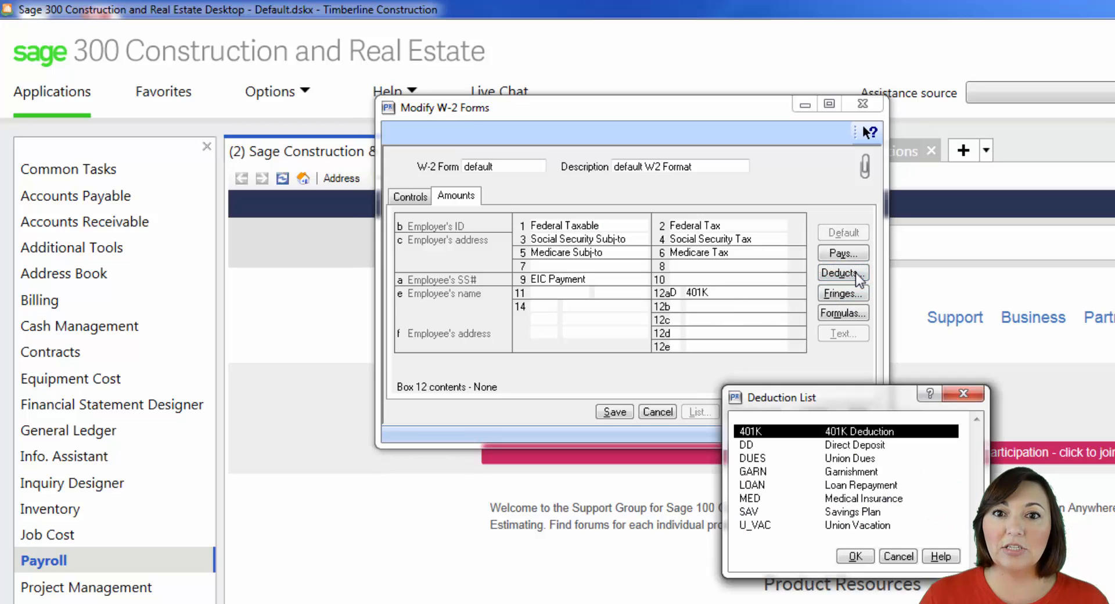
left_click(868, 499)
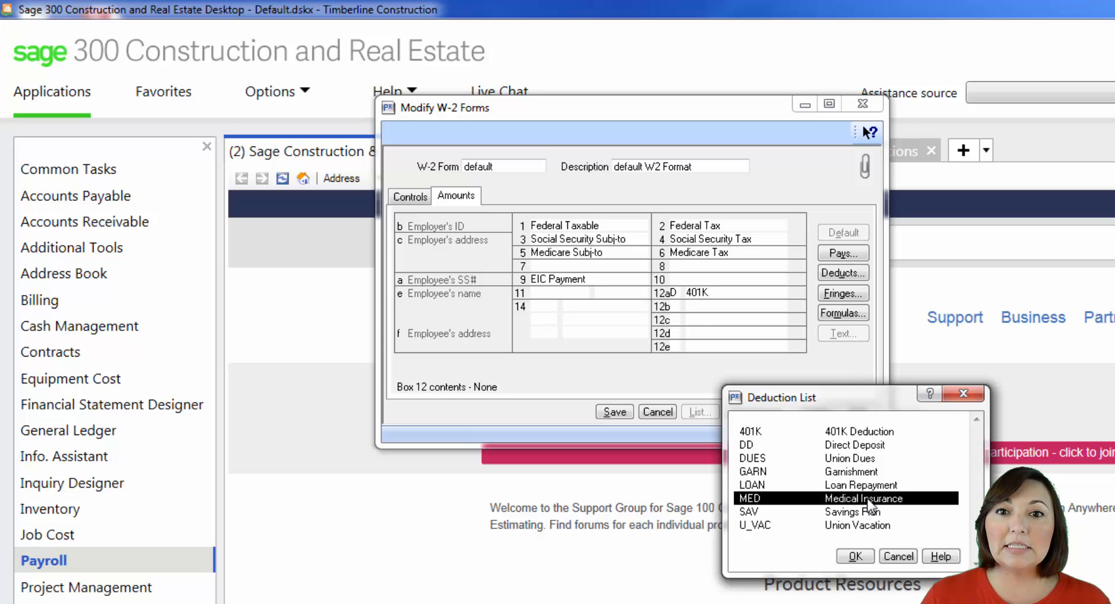
left_click(854, 556)
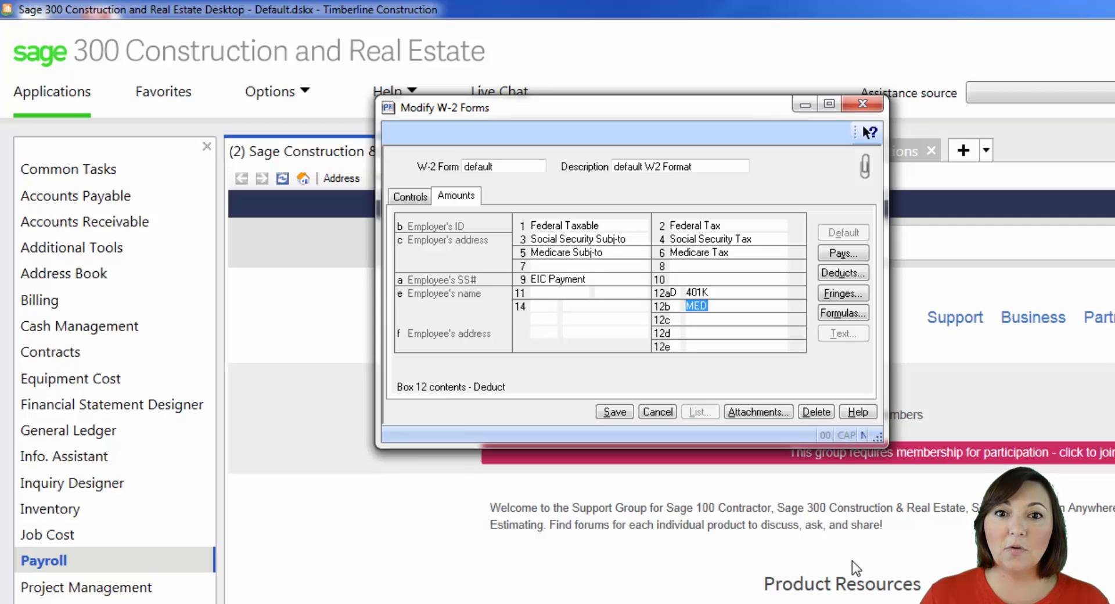
left_click(625, 416)
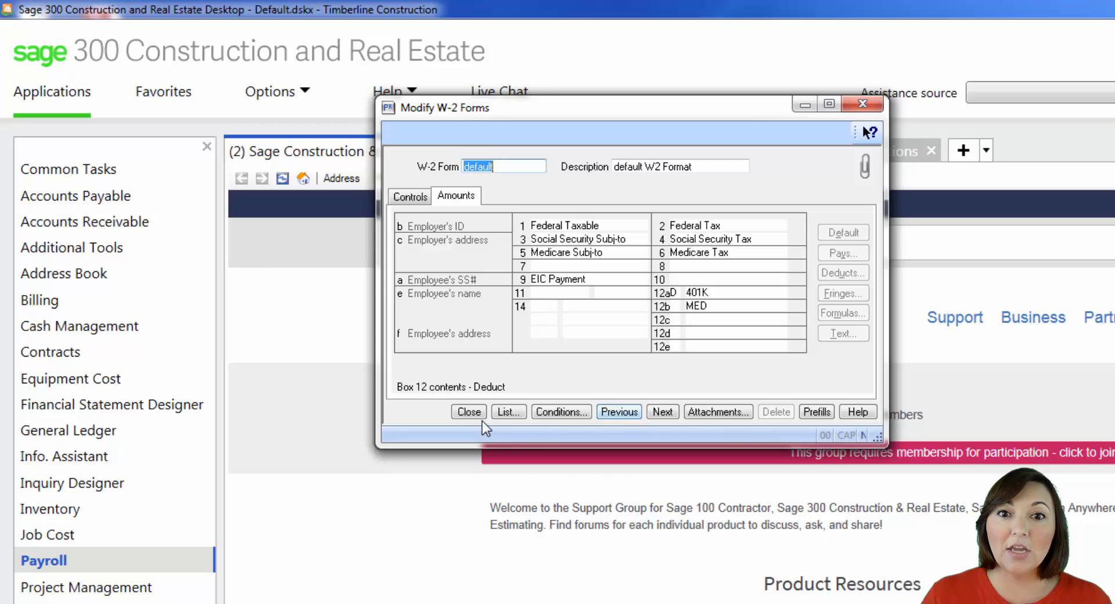
left_click(482, 414)
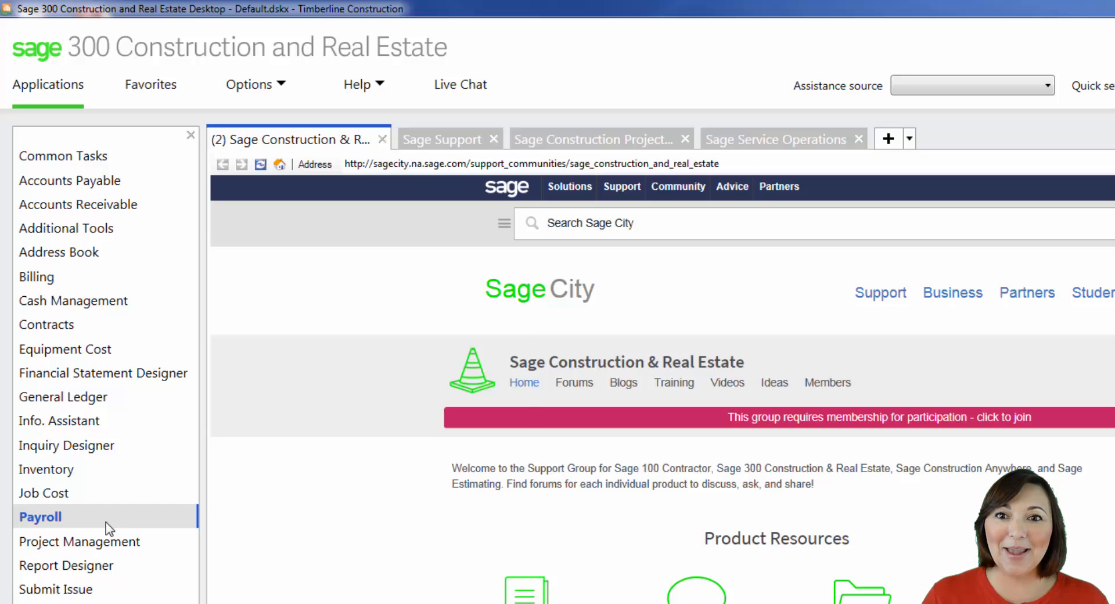
Start a new report in Payroll's Federal eFile and Reporting task
left_click(107, 525)
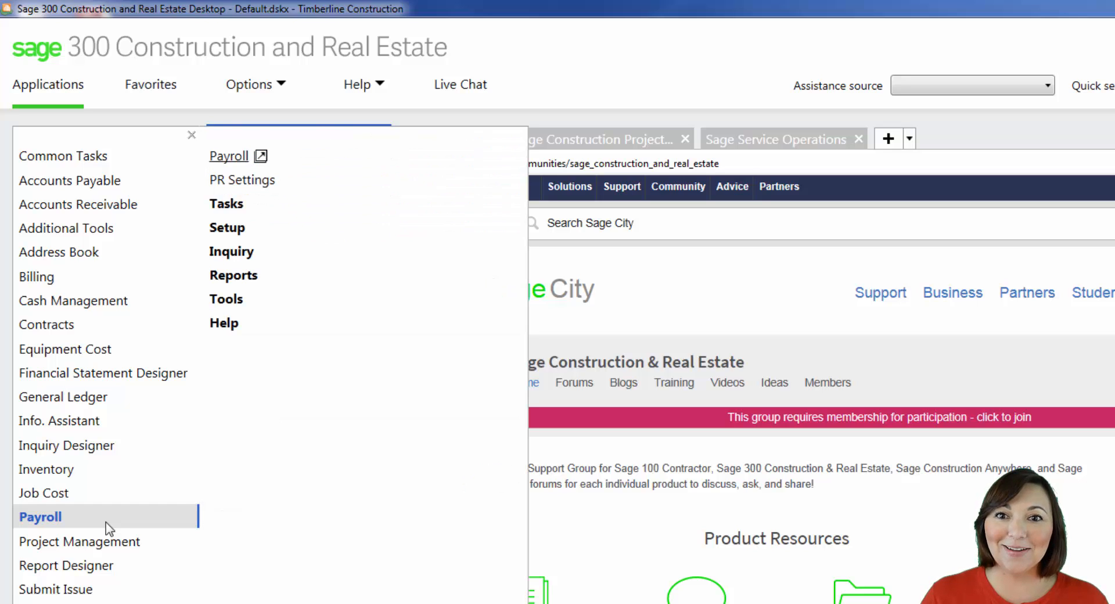
left_click(268, 207)
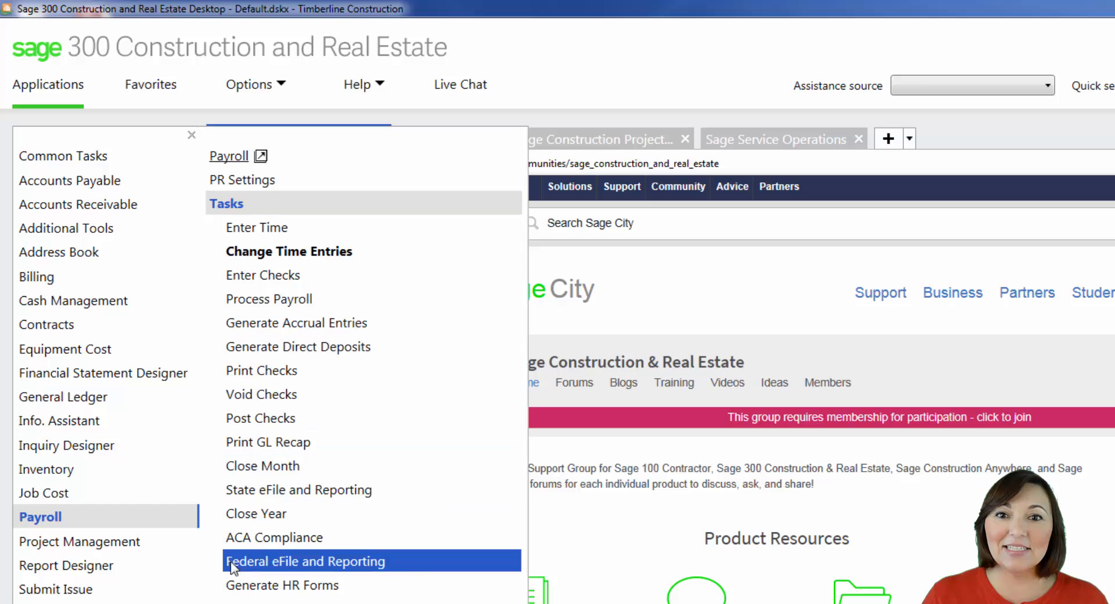
left_click(423, 566)
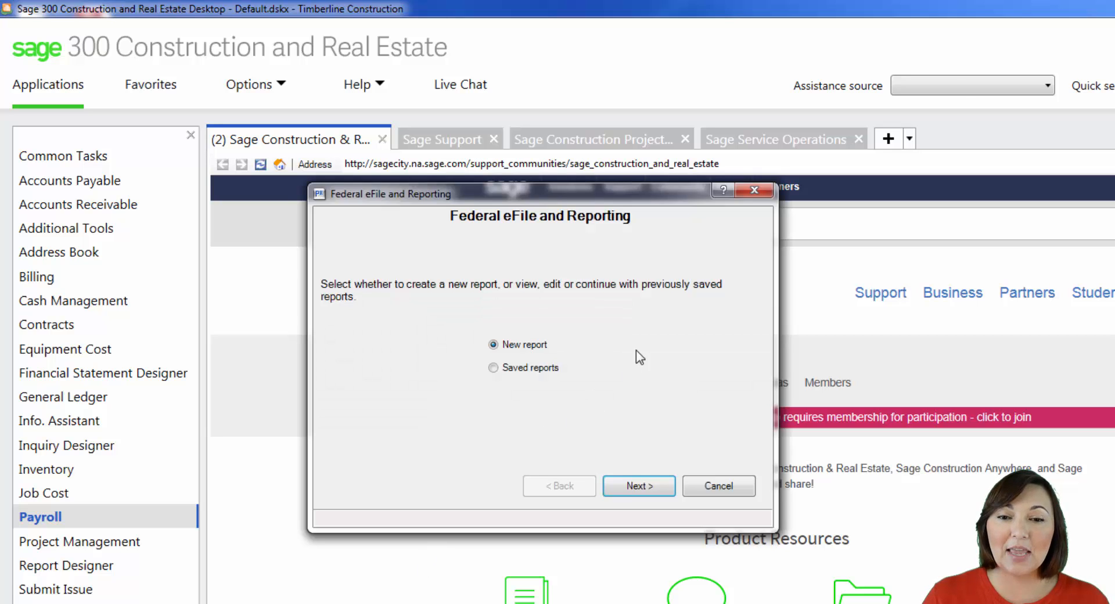
left_click(633, 483)
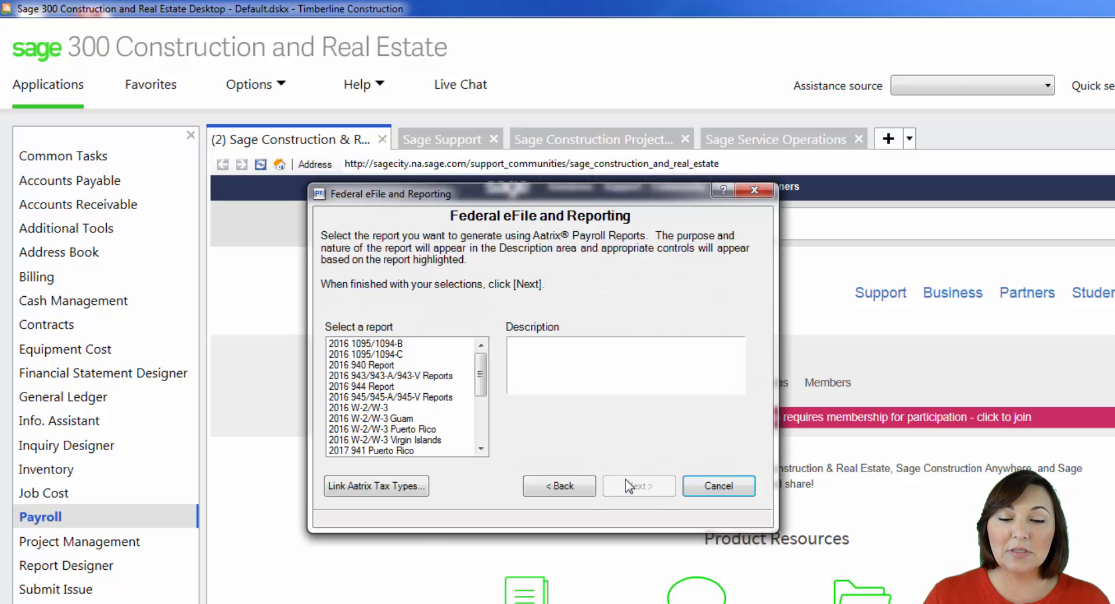
Select the 2016 W-2/W-3 report with 2015 as the year
left_click(374, 408)
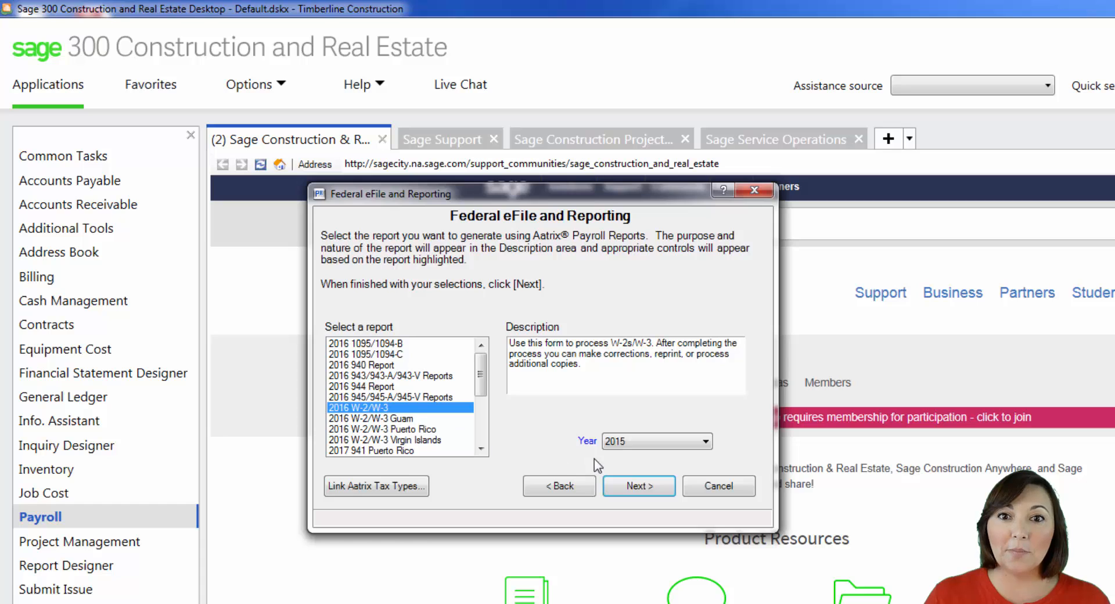
left_click(672, 442)
left_click(647, 458)
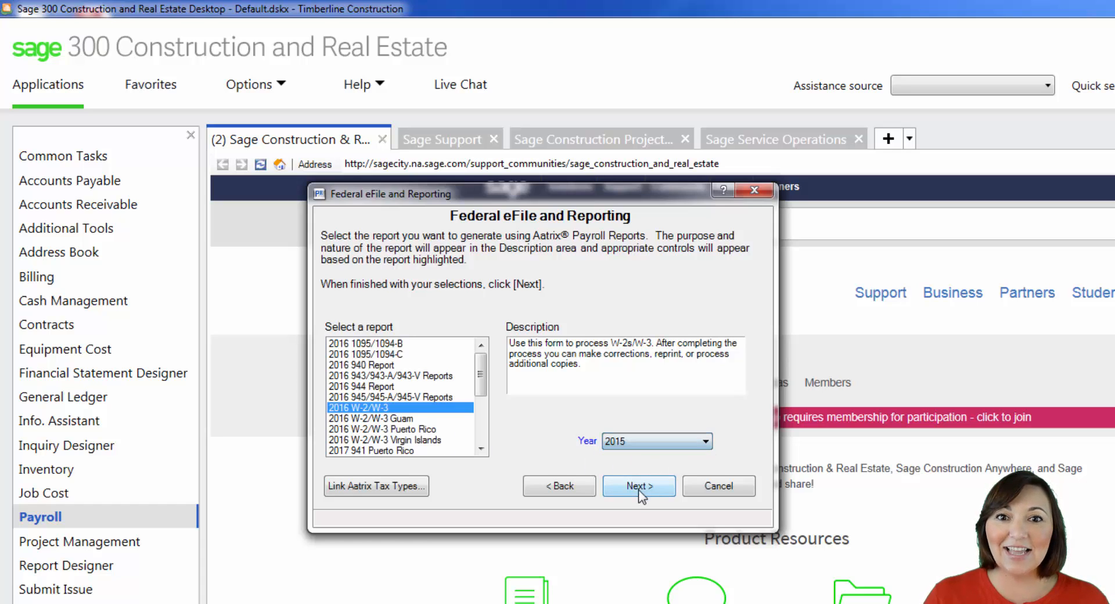
left_click(640, 488)
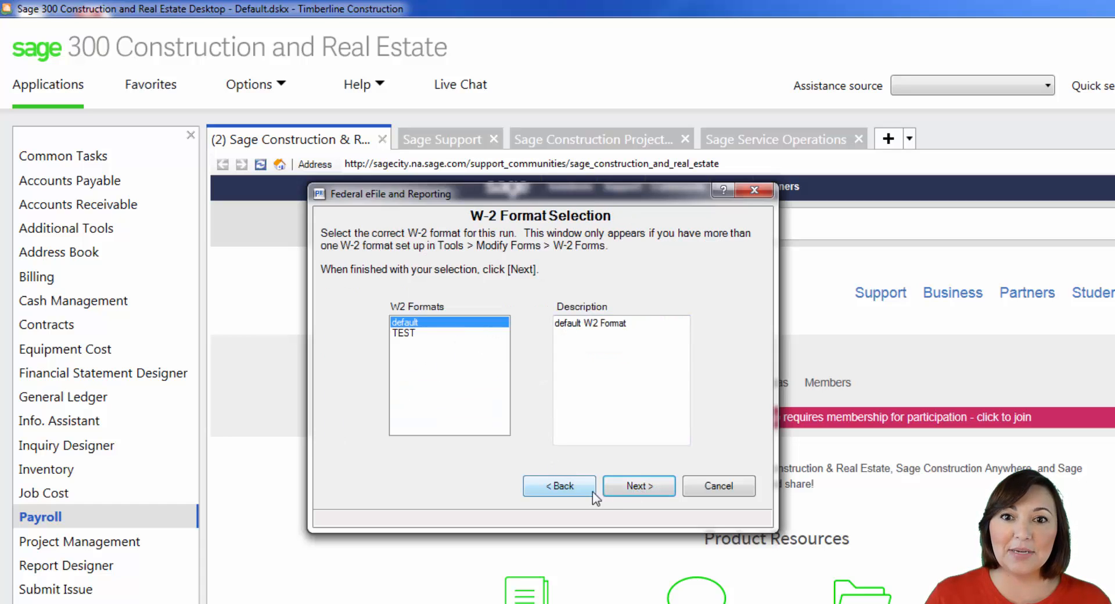
Generate the federal report with the default W-2 format and all listed employees included
left_click(629, 483)
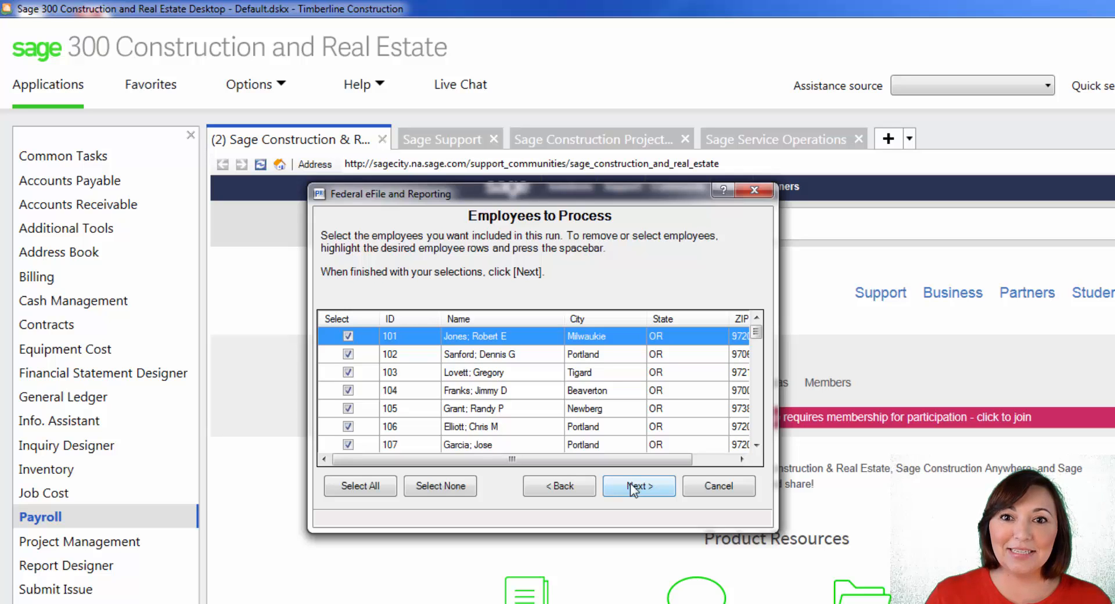
left_click(629, 483)
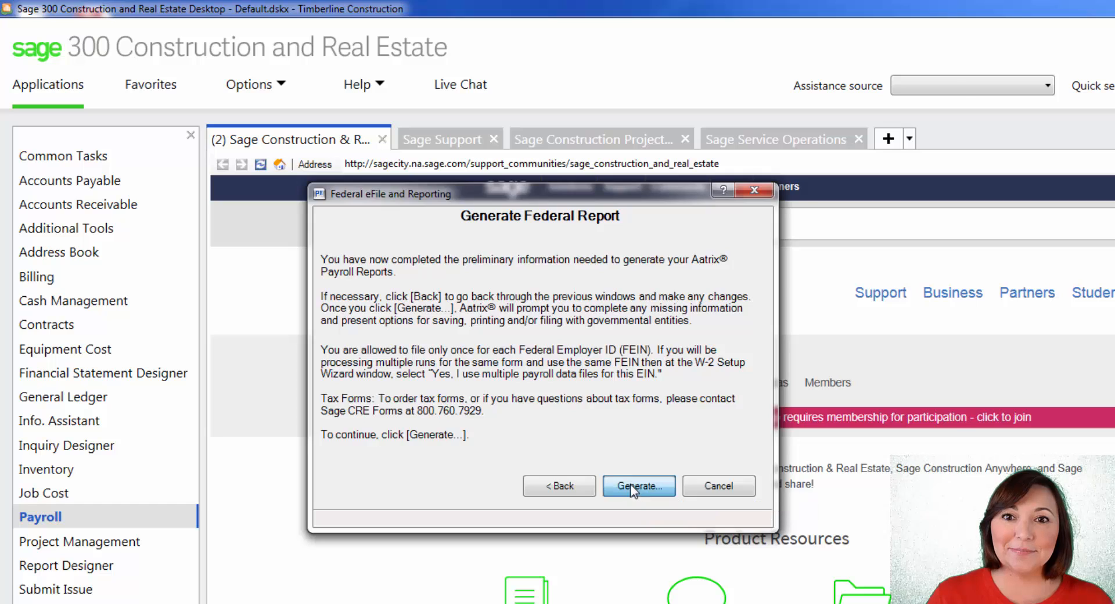
left_click(630, 485)
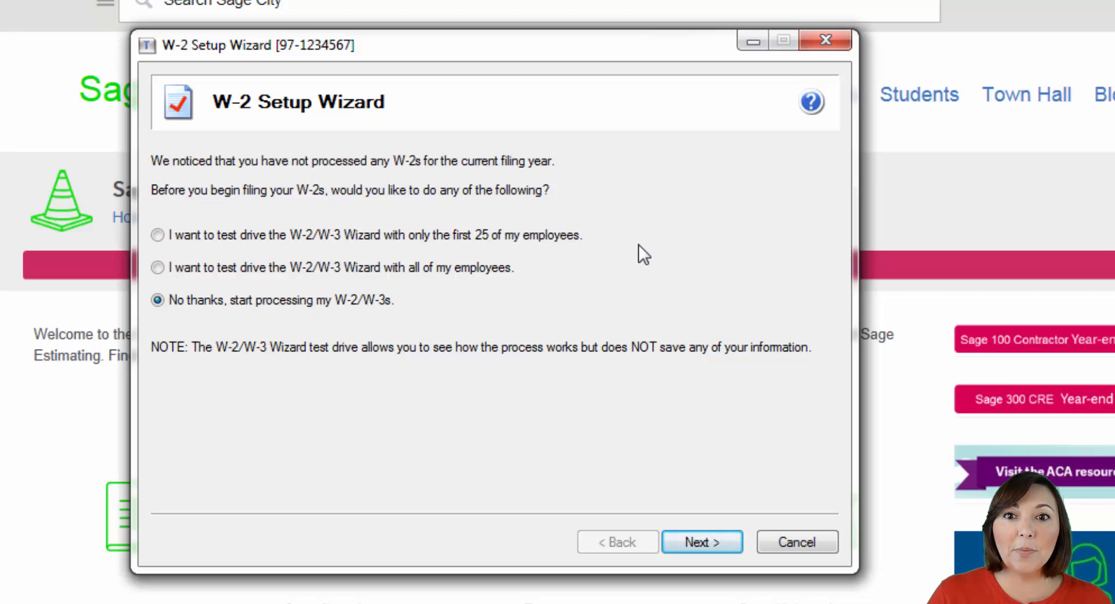
Start processing the W-2/W-3s without a test drive and complete the company information with the contact's phone number
left_click(695, 543)
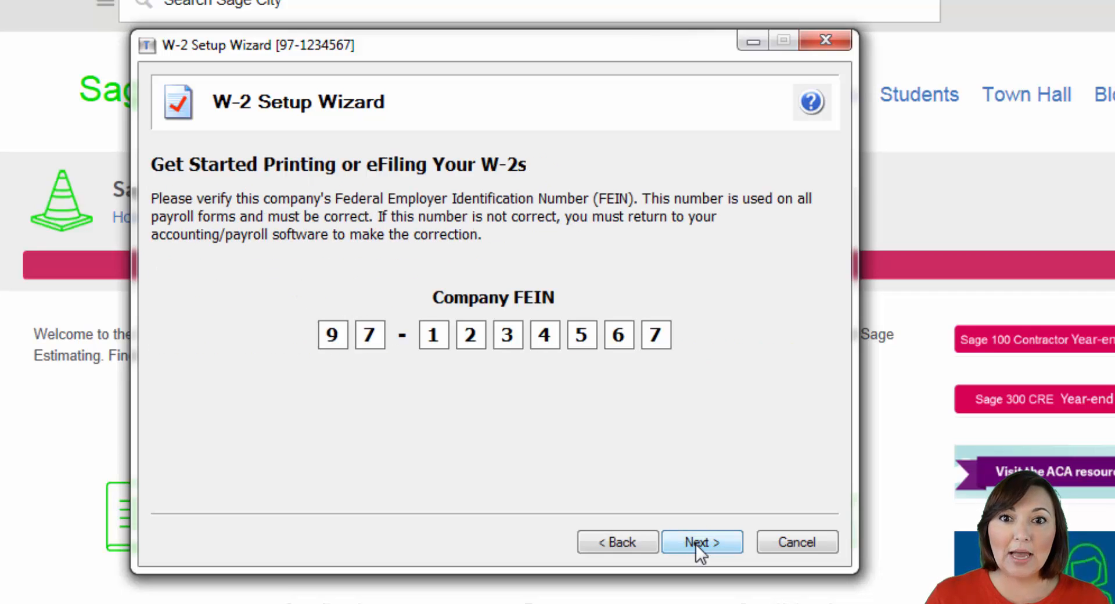
left_click(696, 542)
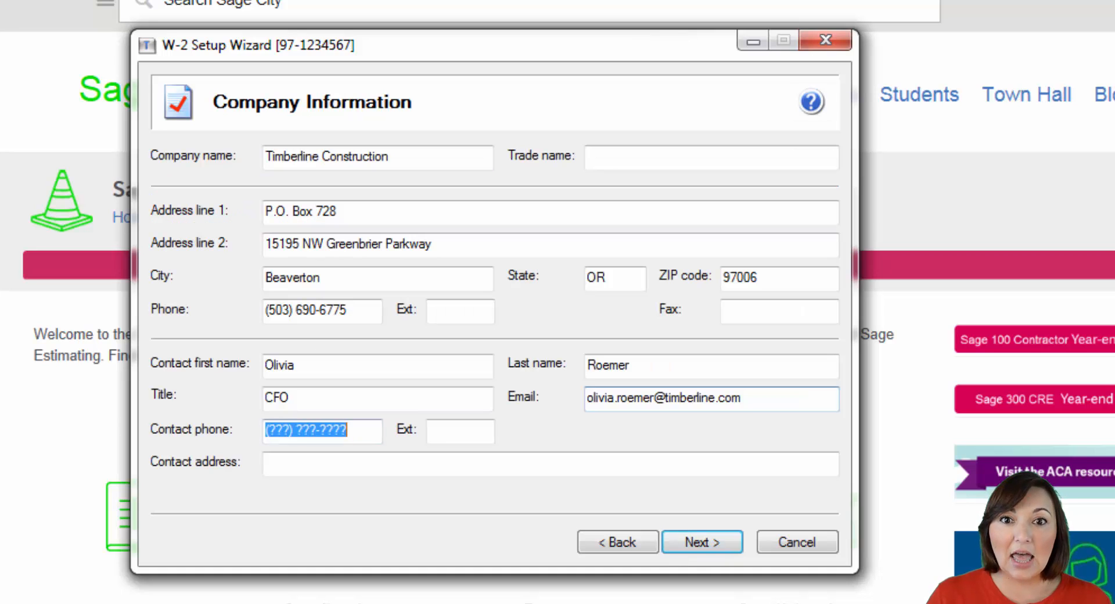
type("858555")
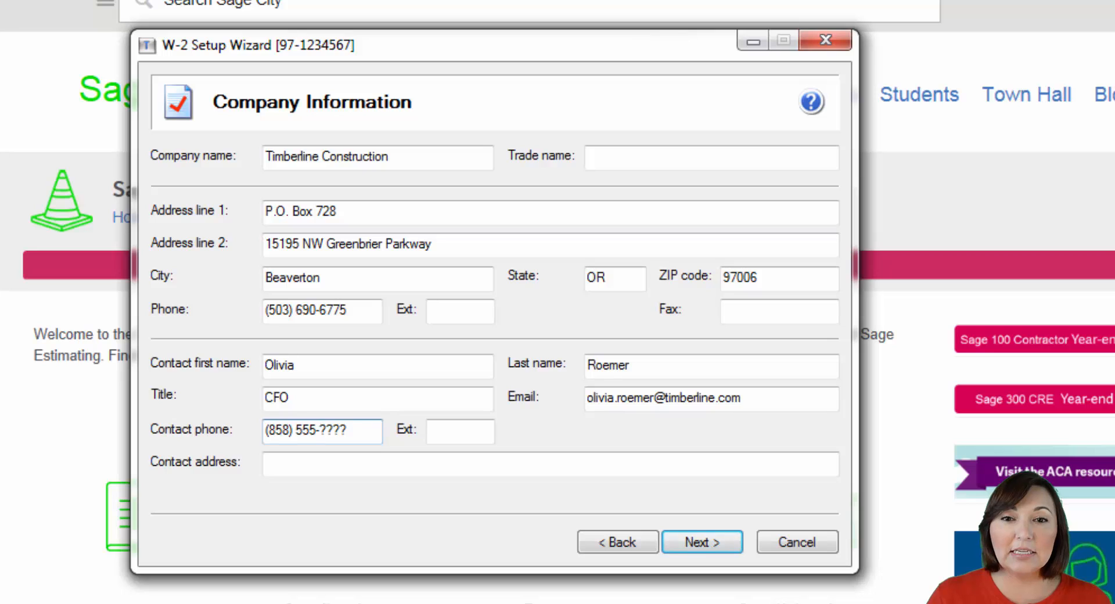
type("1212")
left_click(707, 548)
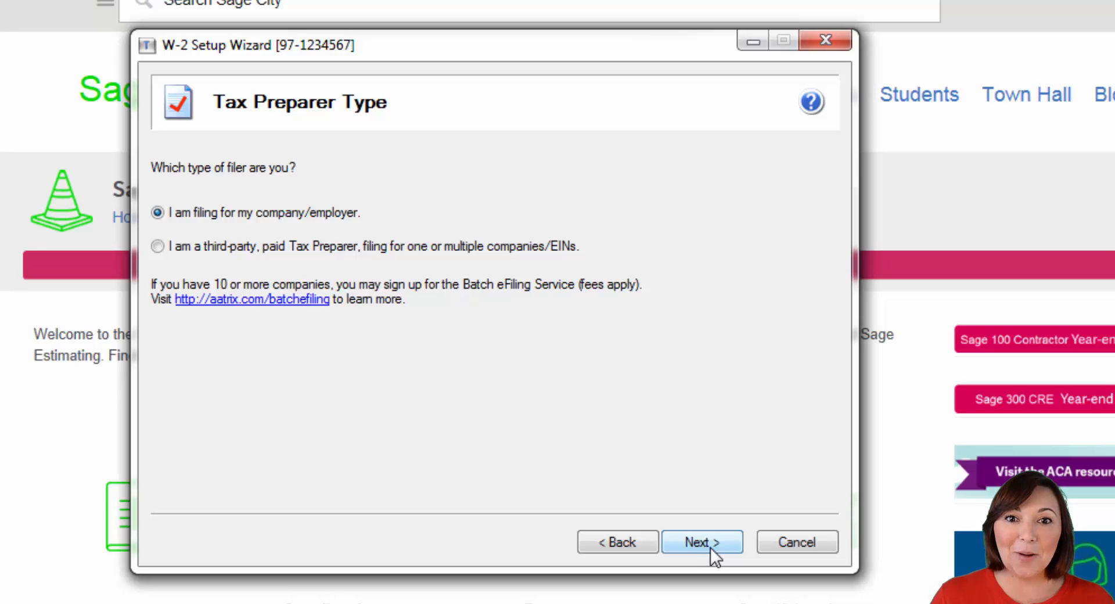
Accept filing for my company/employer, the listed state and local tax items, and No for all three data verification questions
left_click(710, 547)
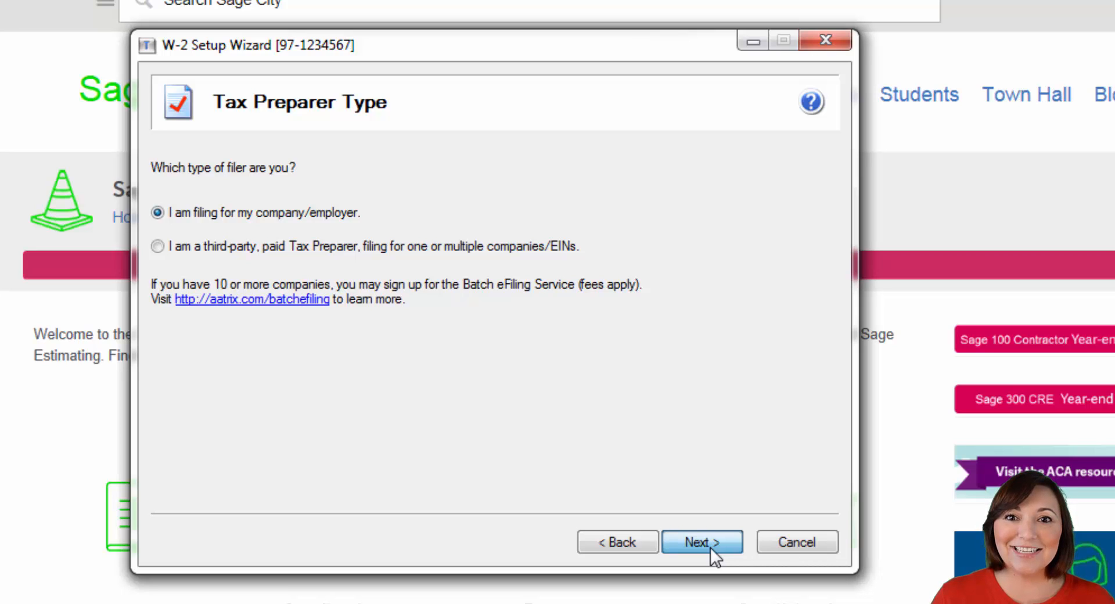
left_click(709, 547)
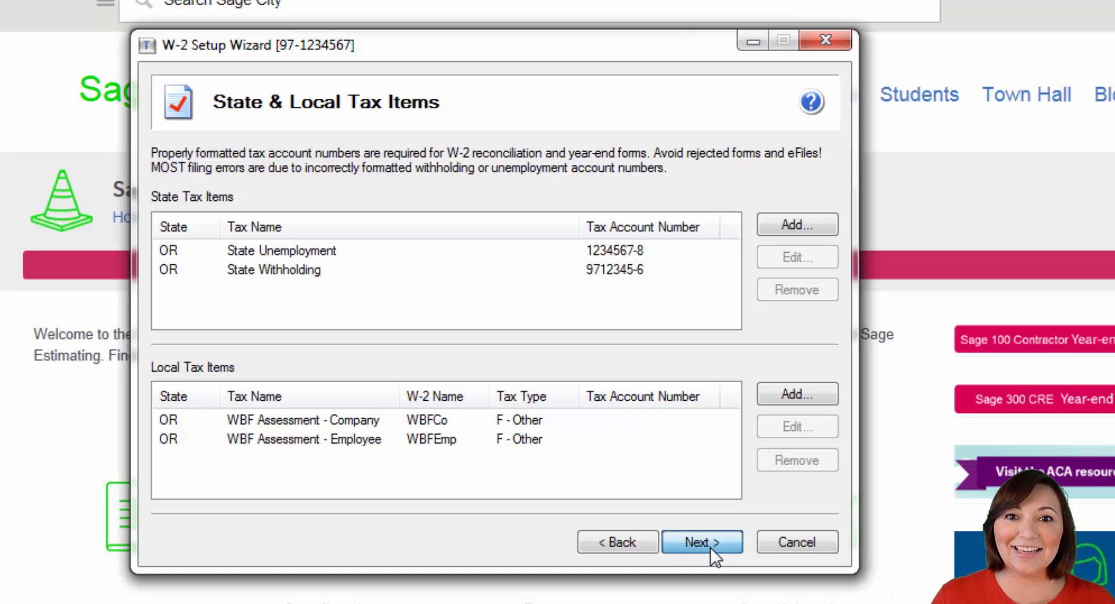
left_click(709, 546)
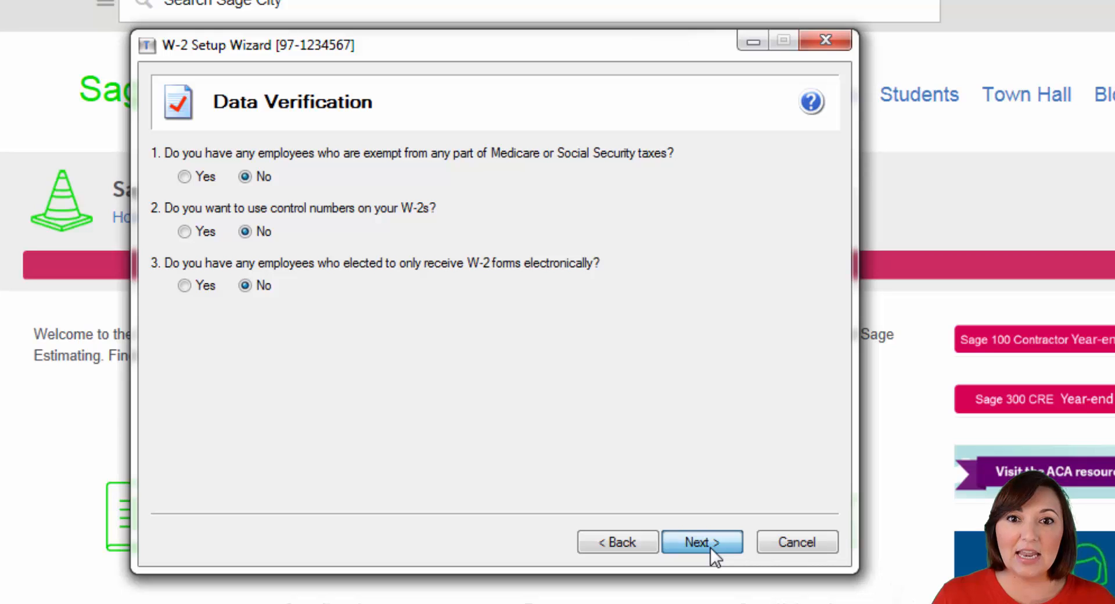
left_click(709, 547)
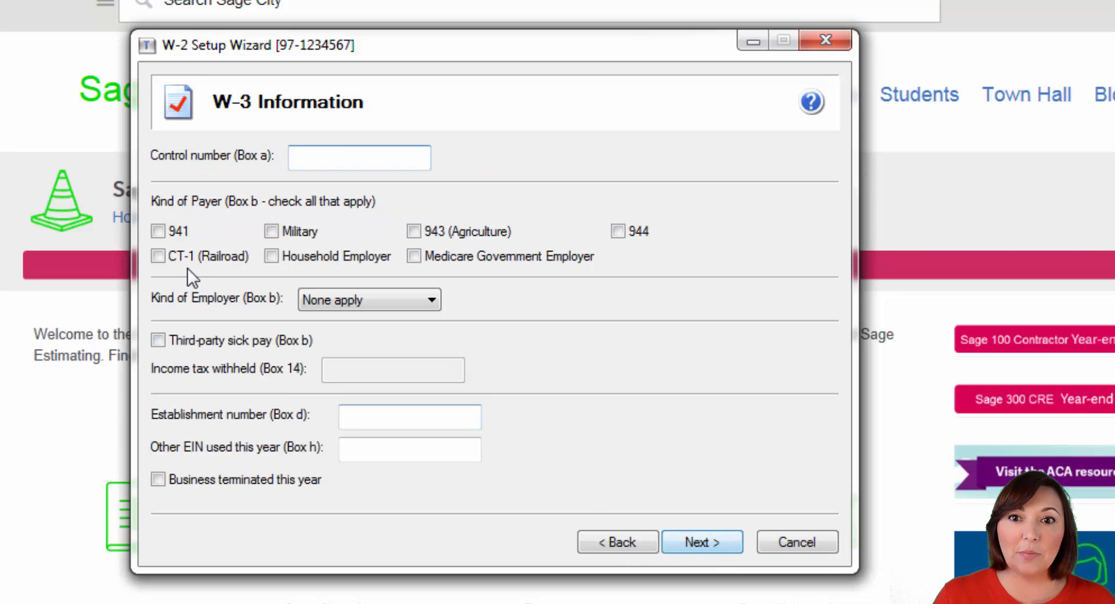
Mark 941 as the kind of payer in the W-3 information and proceed to the employee data grid
left_click(158, 231)
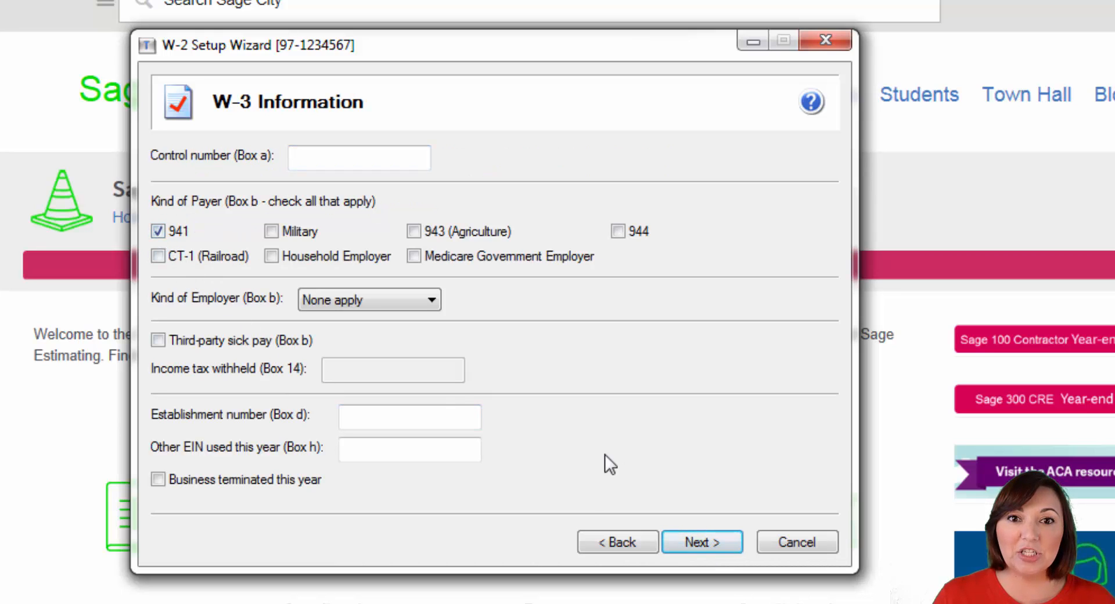
left_click(715, 545)
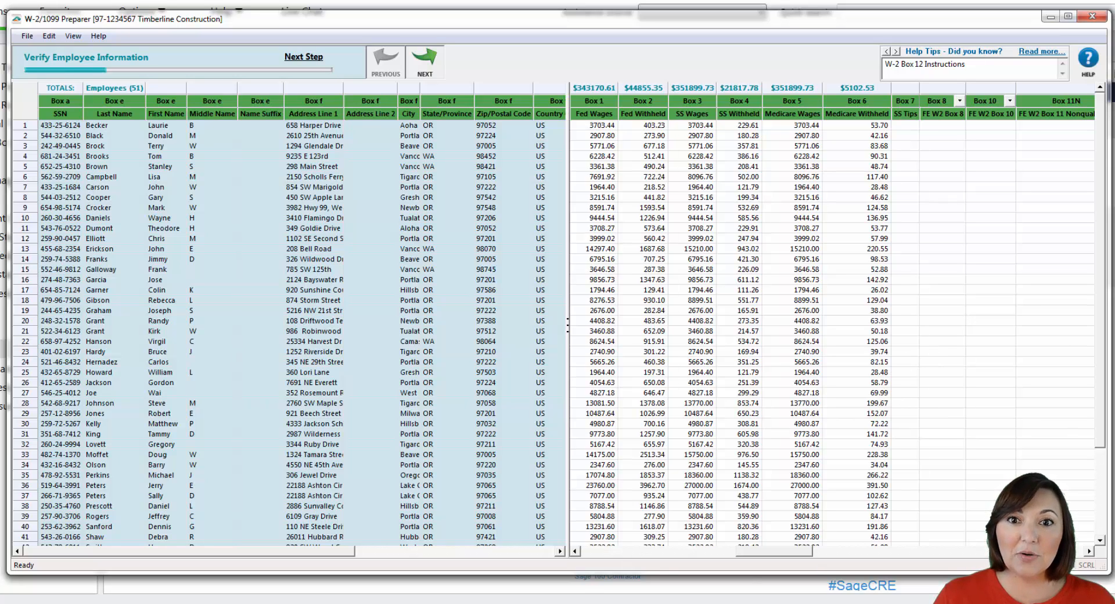
Advance through the W-2 verification stages for employee information, electronic W-2 information and state wages
left_click(416, 62)
left_click(416, 62)
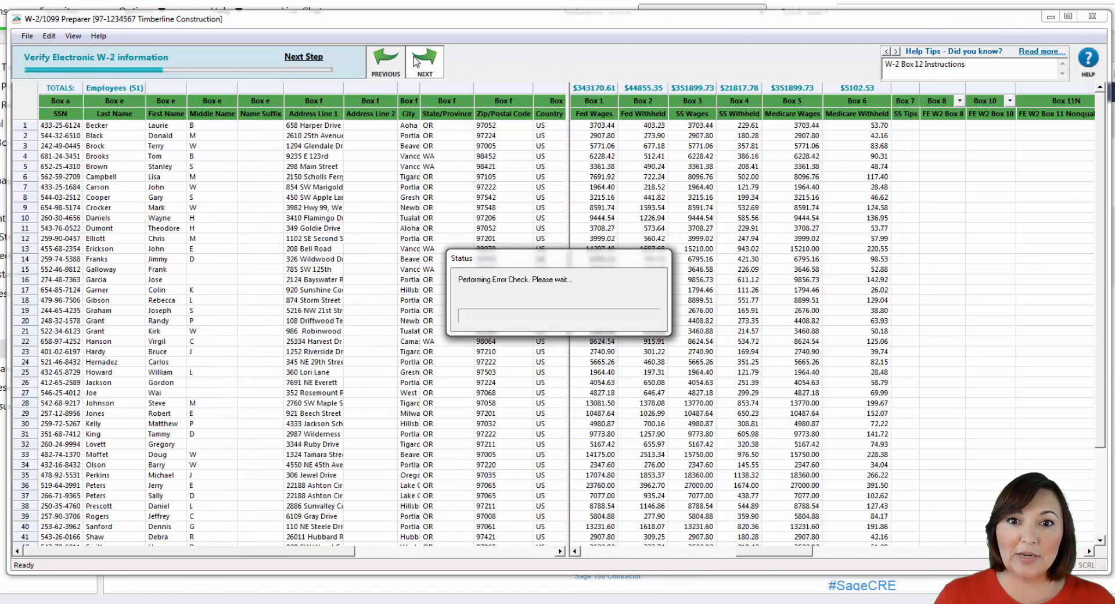
left_click(425, 64)
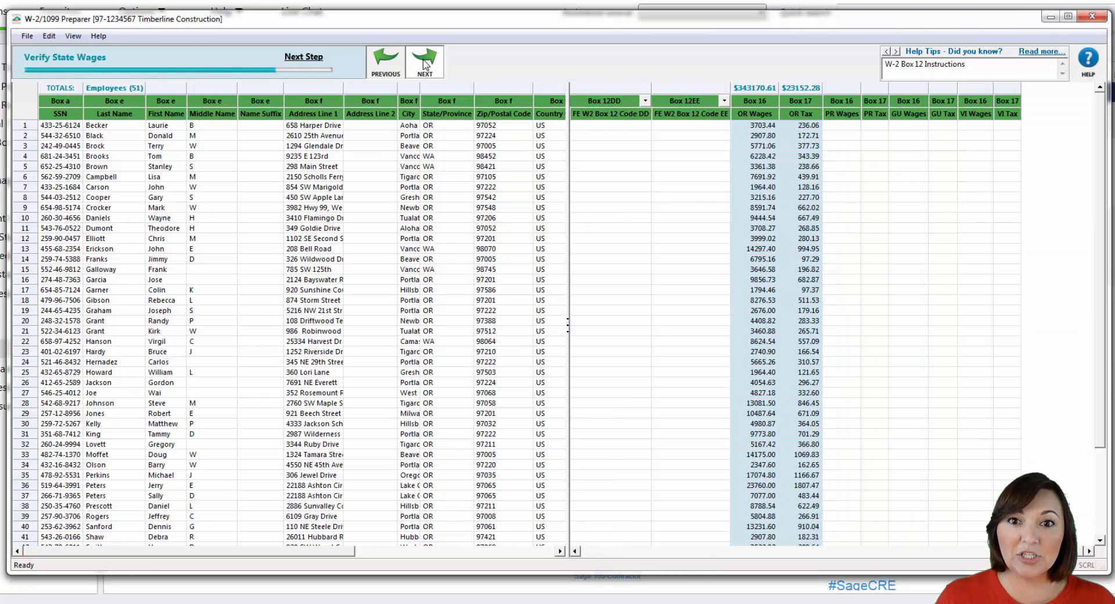
left_click(424, 63)
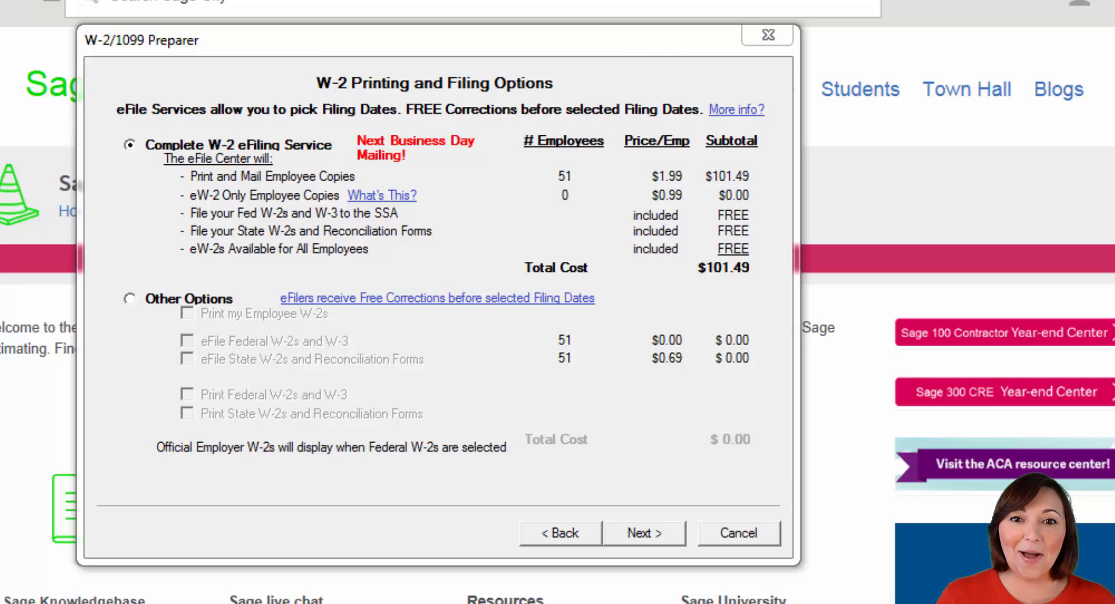
Under Other Options, choose printing employee W-2s, eFiling federal W-2s and W-3, and printing instead of eFiling the State W-2s and Reconciliation Forms
left_click(130, 299)
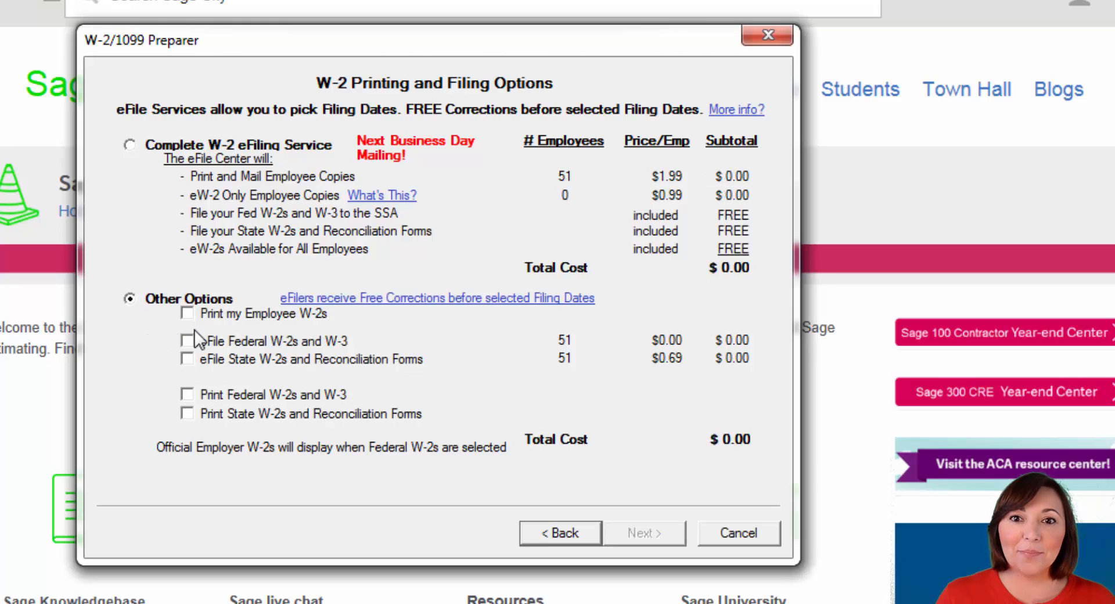
left_click(186, 313)
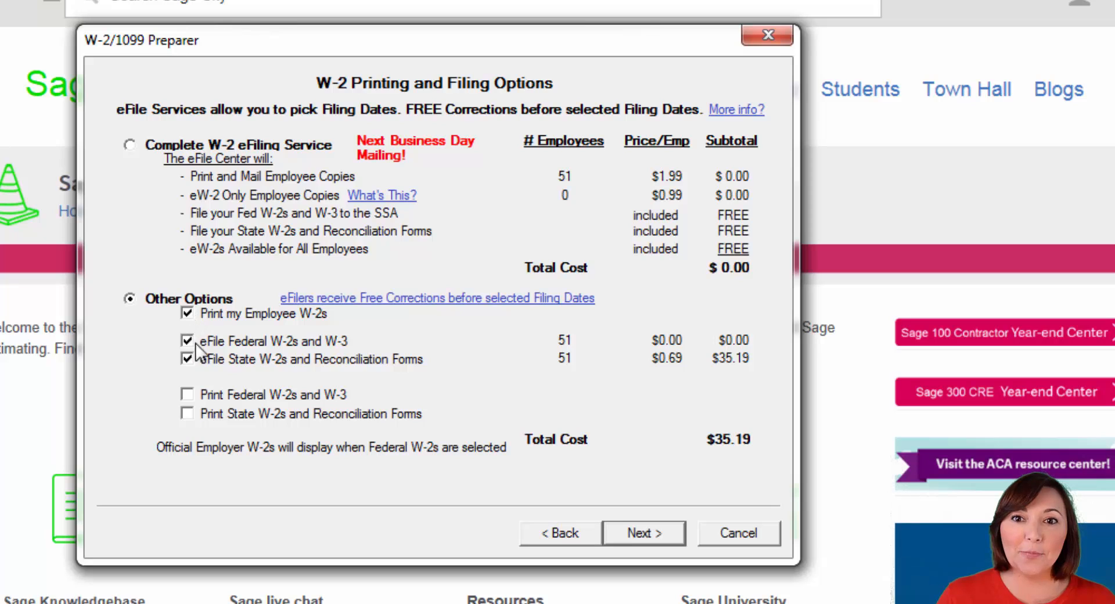
left_click(187, 358)
left_click(187, 413)
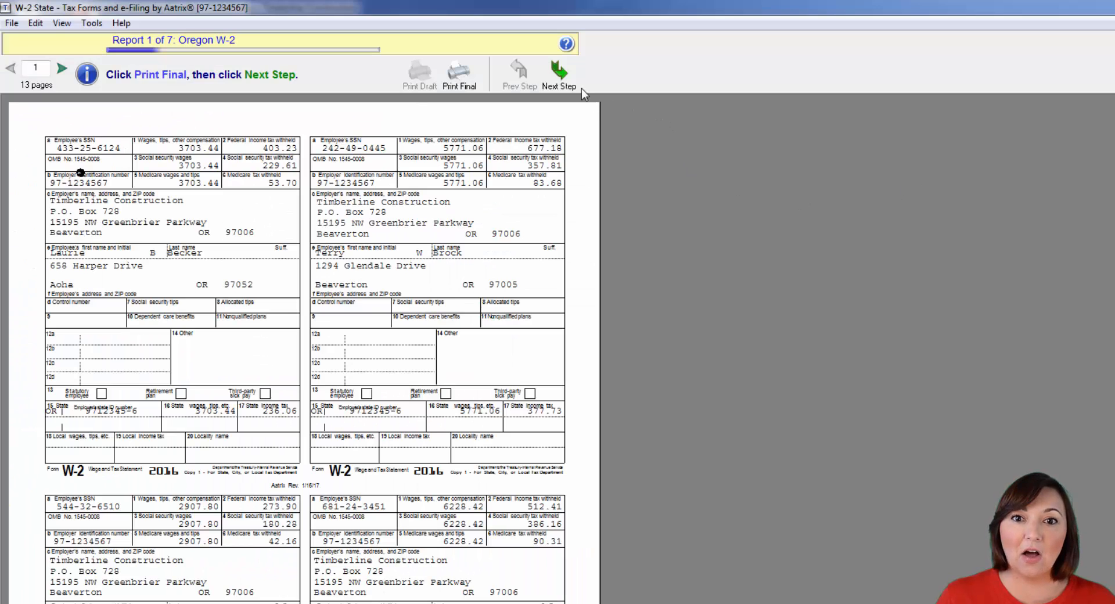
Review the Oregon, employee and employer W-2 reports without printing them, and proceed to the federal W-2 report
left_click(559, 70)
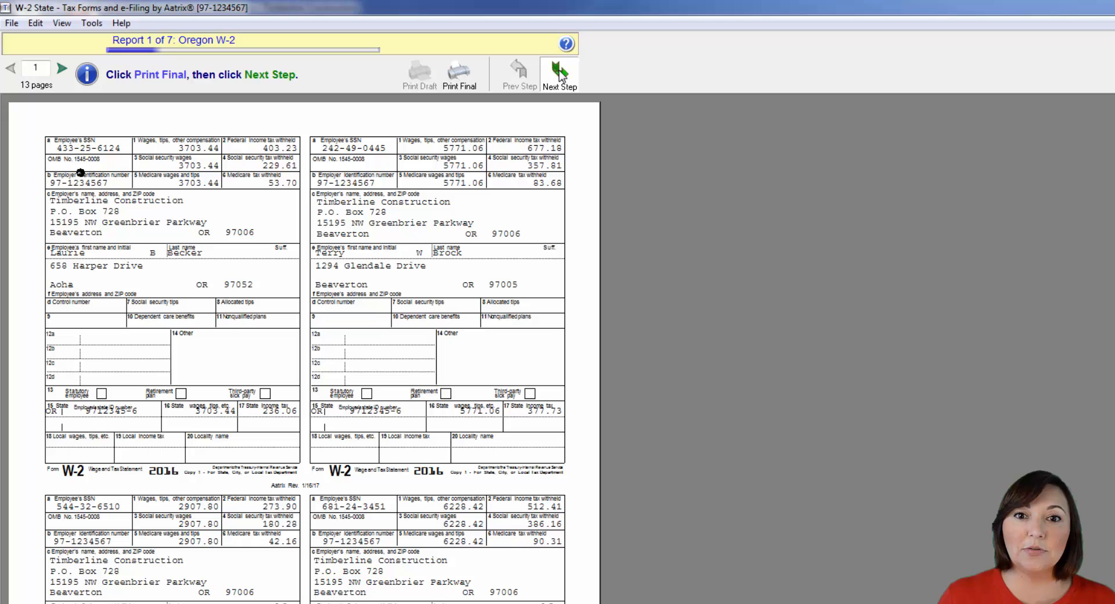
left_click(559, 74)
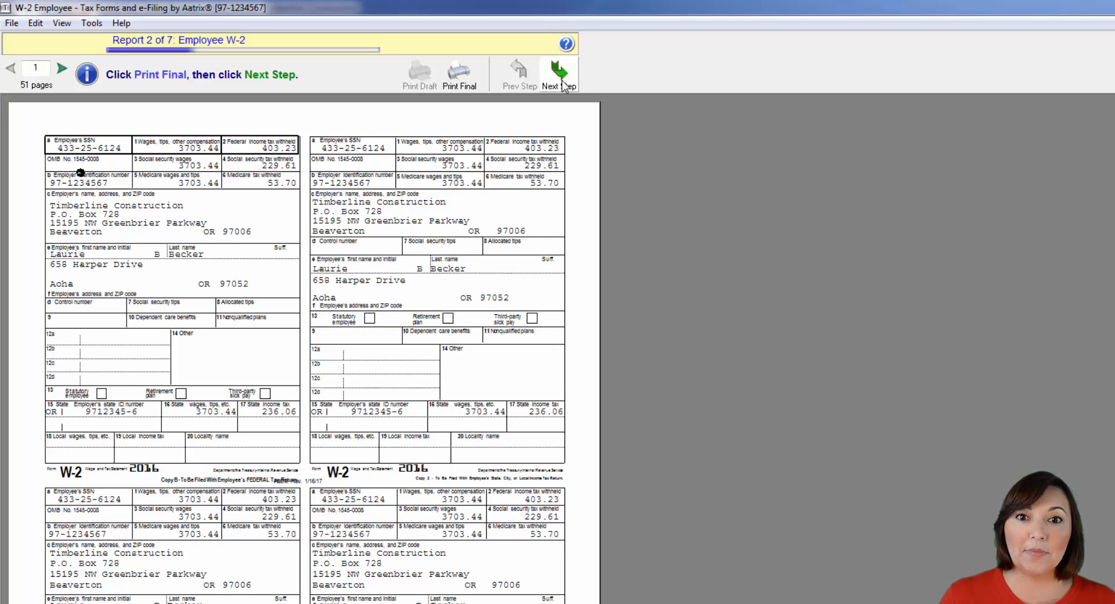
left_click(561, 82)
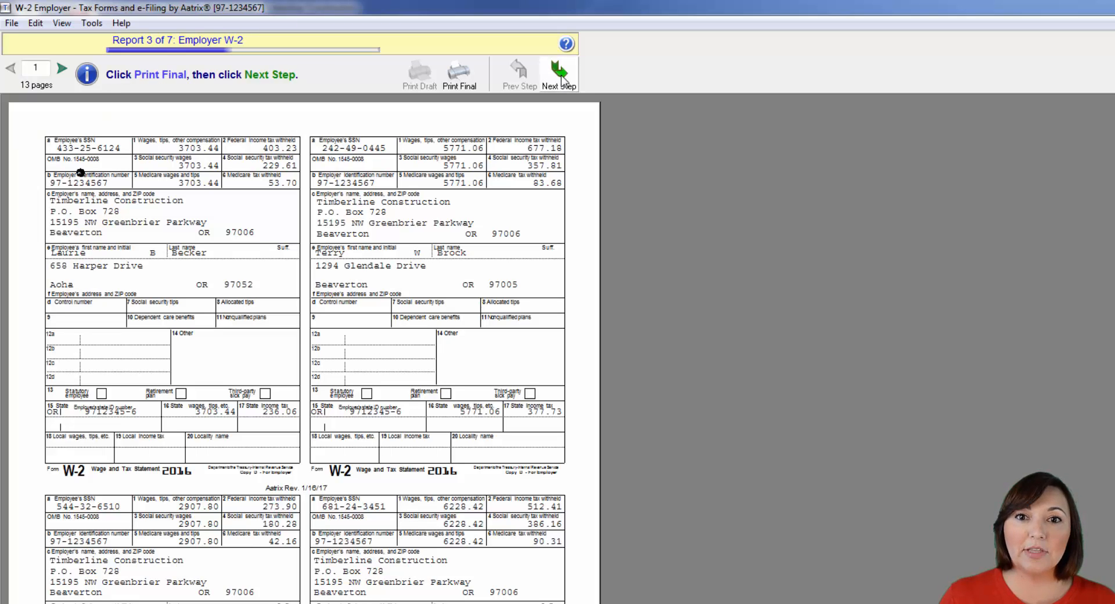
left_click(562, 80)
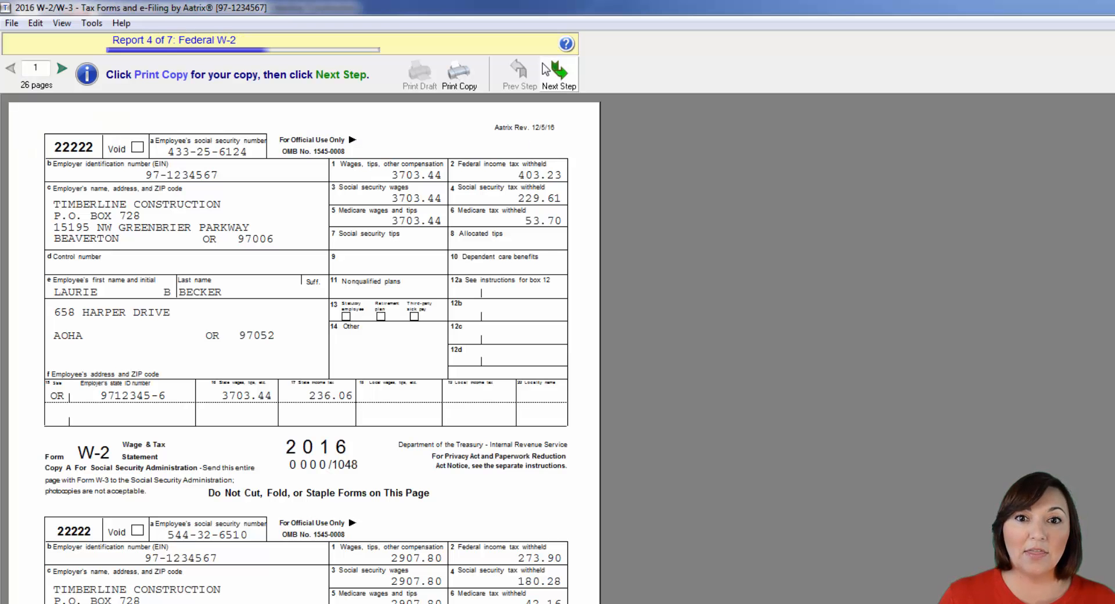
Go through the federal W-2, federal W-3, Oregon WR and W-2 Notice reports without printing, and continue to the Aatrix Secure eFile connection
left_click(572, 66)
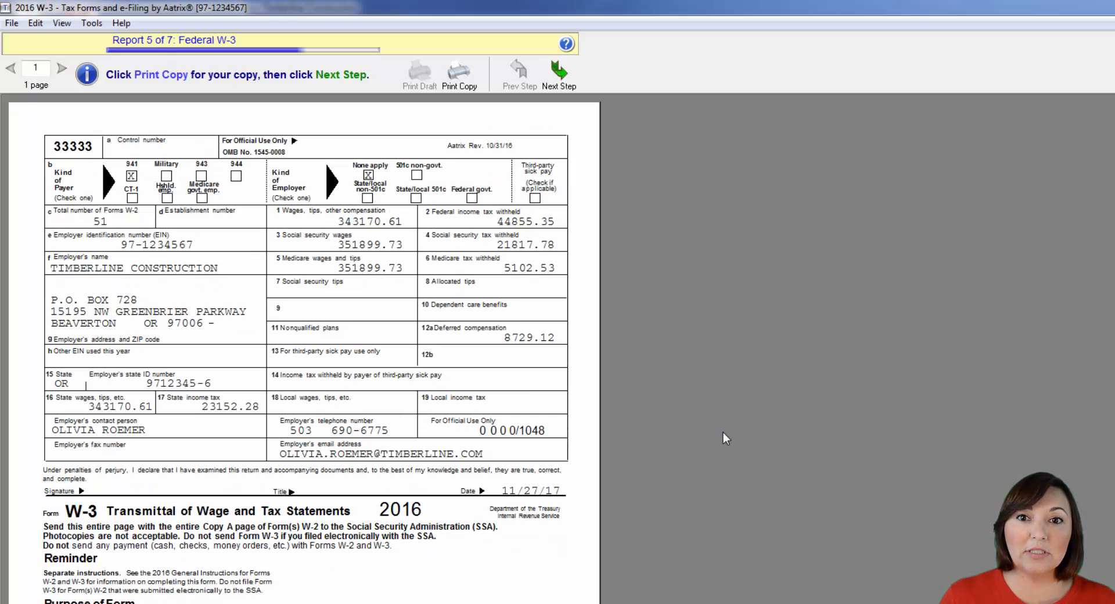
left_click(563, 75)
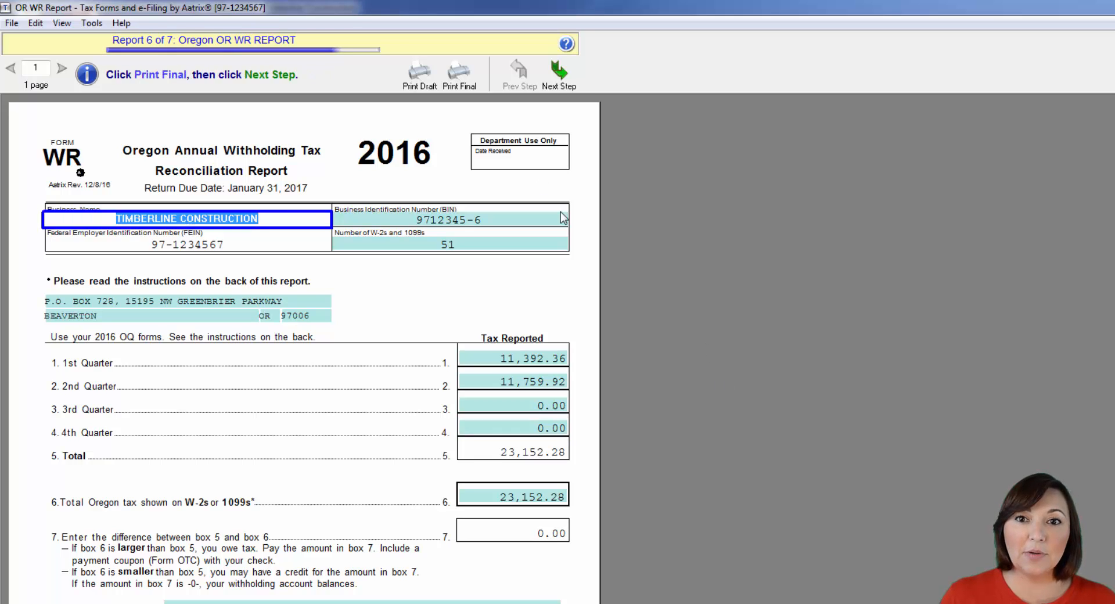
left_click(556, 80)
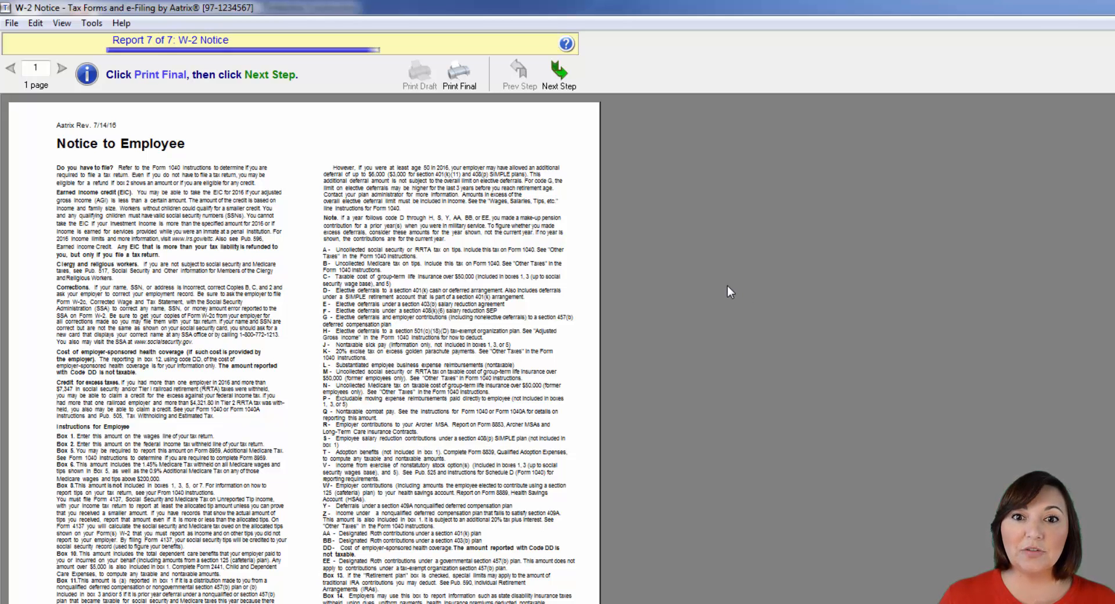
left_click(558, 72)
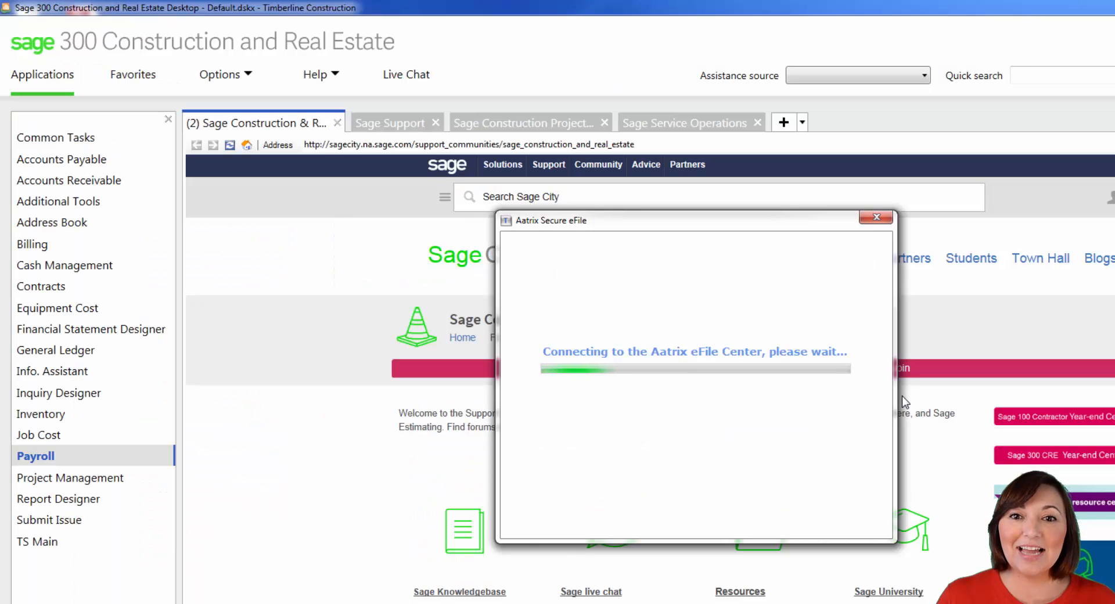